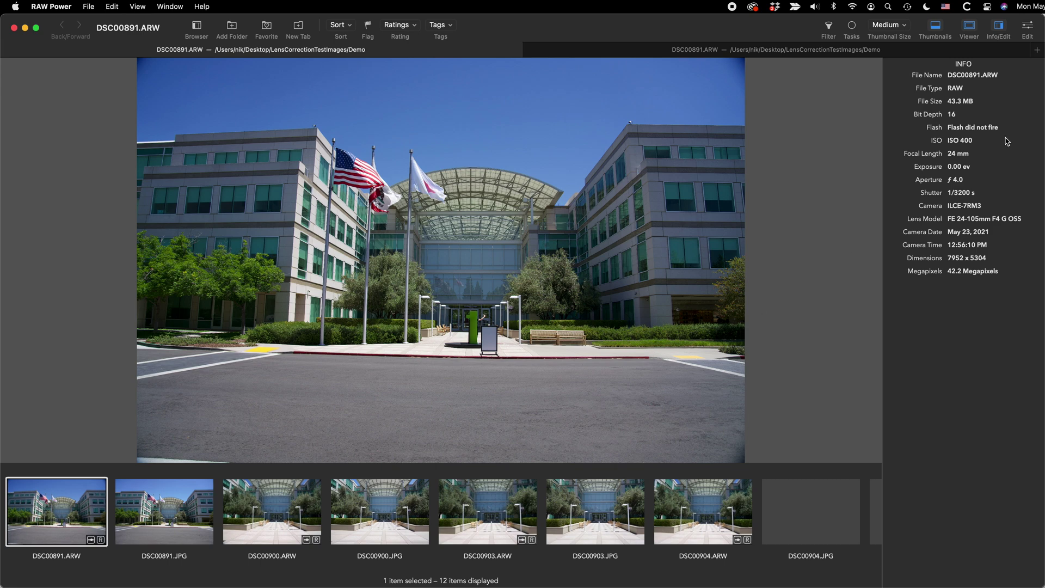
Switch DSC00891.ARW's right panel from file Info to the Edit adjustments.
key(e)
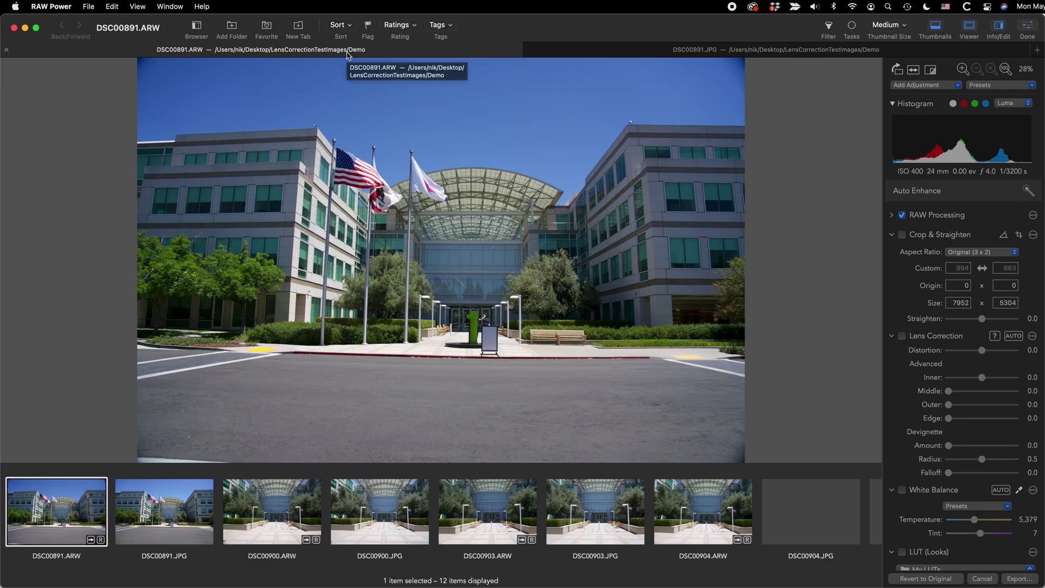
click(634, 50)
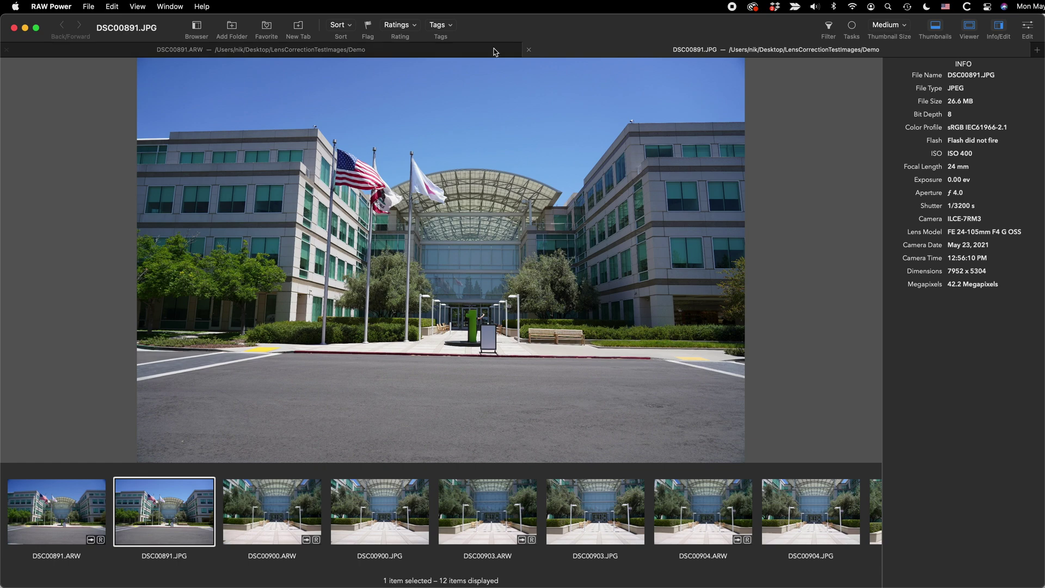
click(392, 54)
click(678, 56)
click(381, 53)
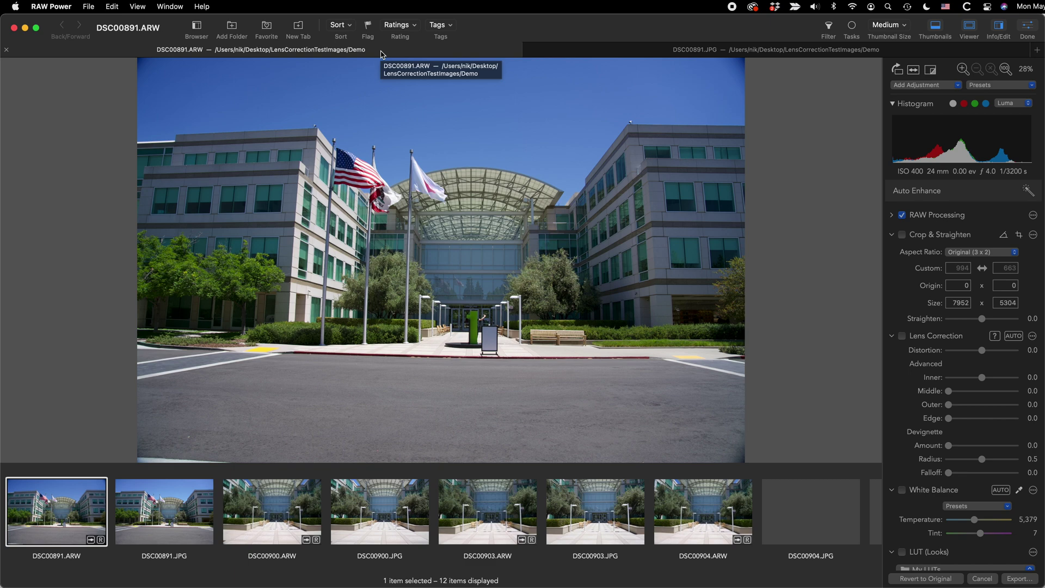
key(ctrl+Tab)
key(ctrl+Tab)
key(ctrl+Tab)
key(ctrl+Tab)
key(ctrl+Tab)
key(ctrl+Tab)
key(ctrl+Tab)
key(ctrl+Tab)
key(ctrl+Tab)
key(ctrl+Tab)
key(ctrl+Tab)
key(ctrl+Tab)
key(ctrl+Tab)
key(ctrl+Tab)
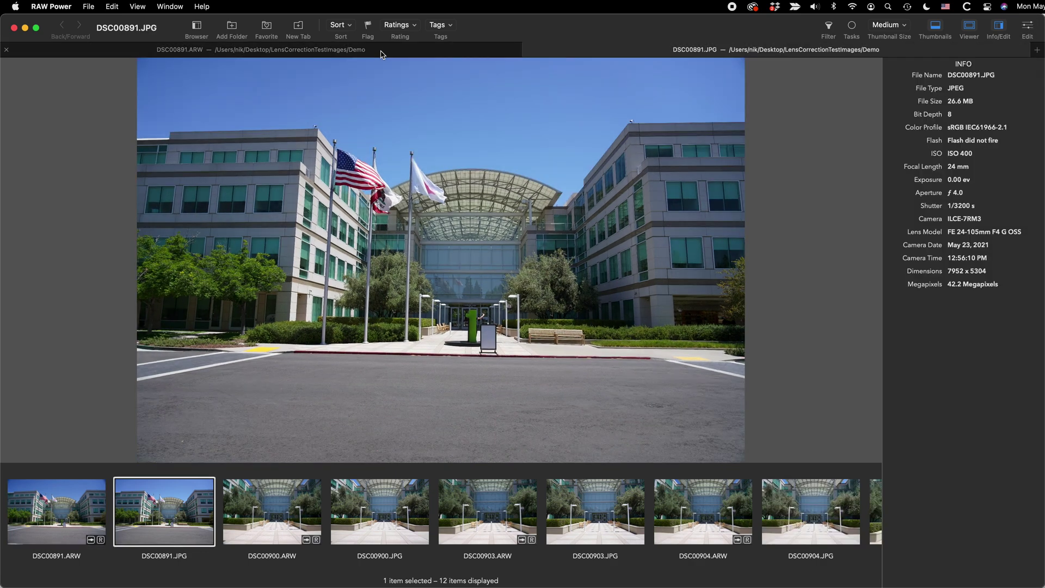
key(ctrl+Tab)
key(ctrl+Tab)
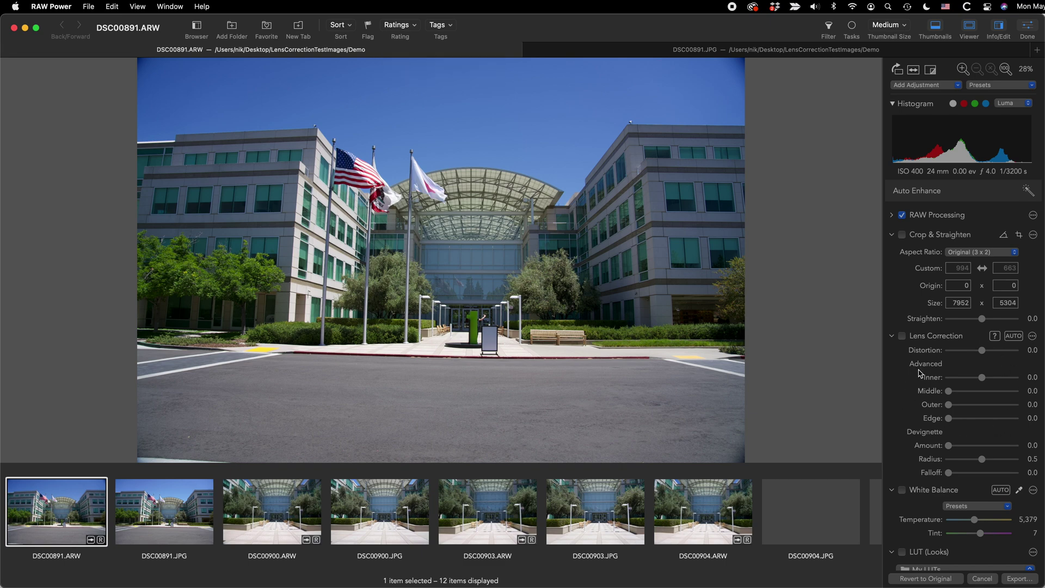
click(914, 85)
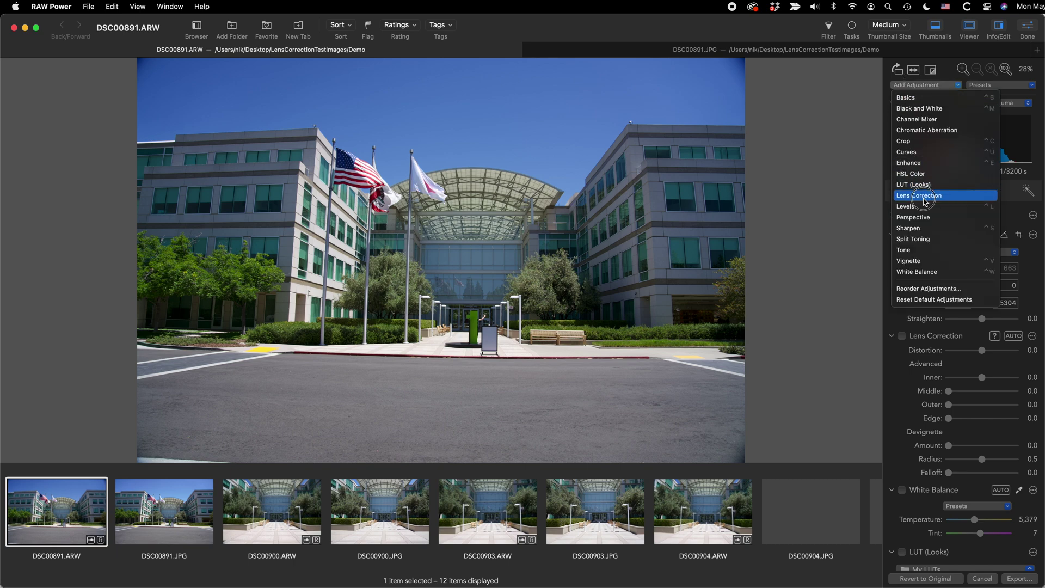
click(892, 197)
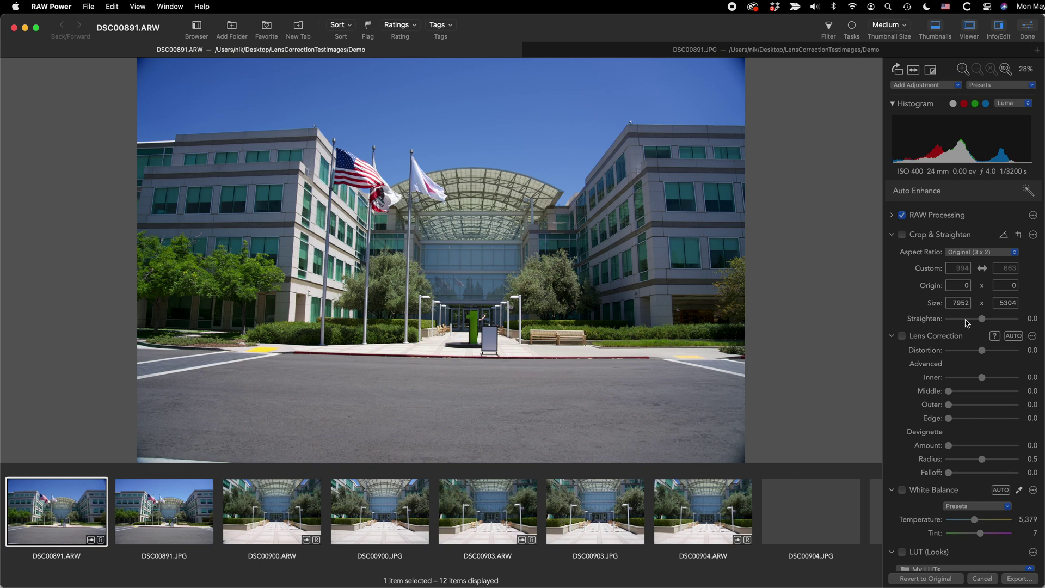
click(1032, 335)
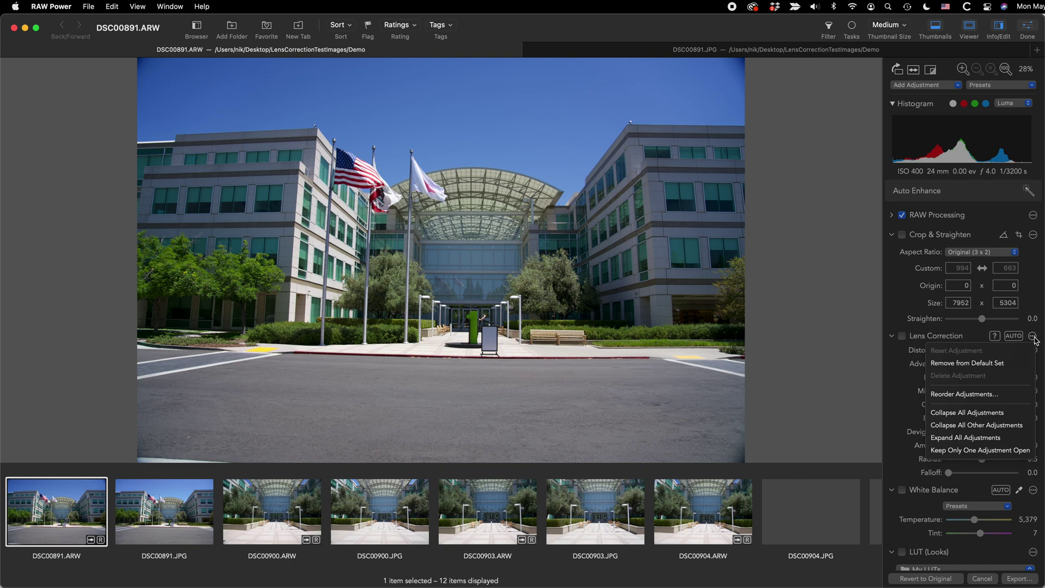
click(891, 355)
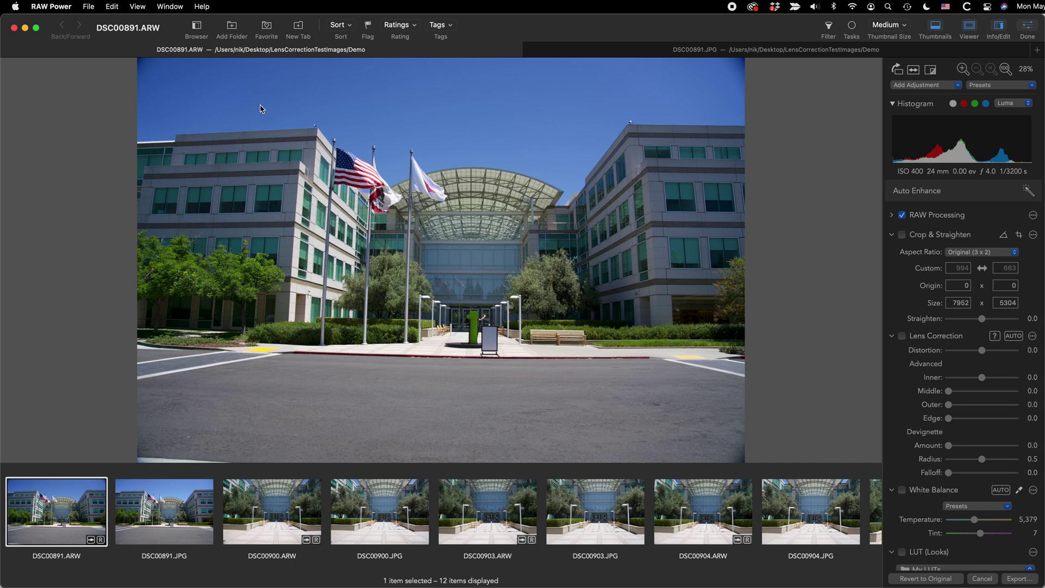
Flip between the DSC00891 RAW and JPG versions to compare them.
key(ctrl+Tab)
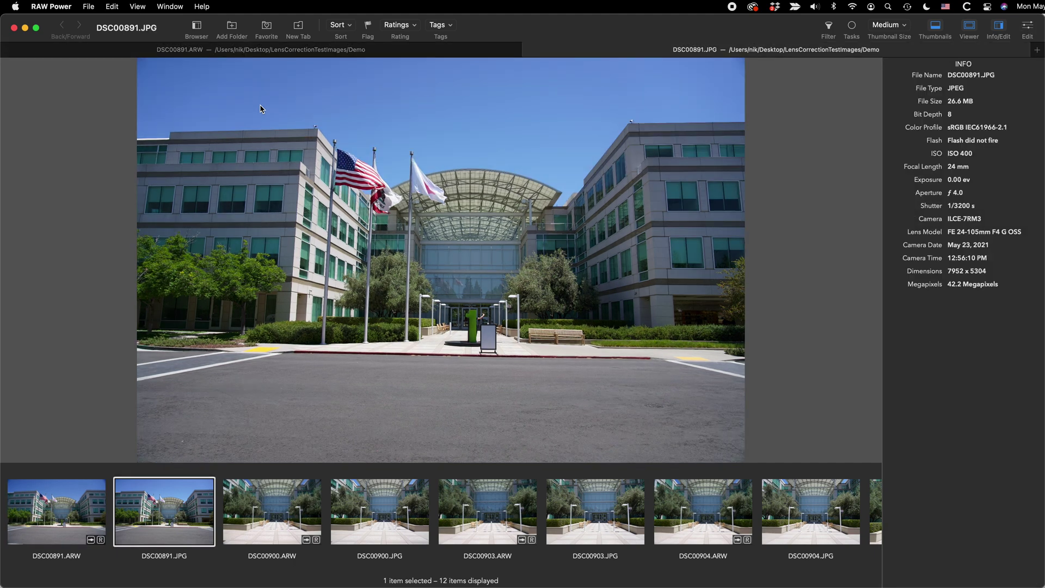
key(ctrl+shift+Tab)
key(ctrl+Tab)
key(ctrl+shift+Tab)
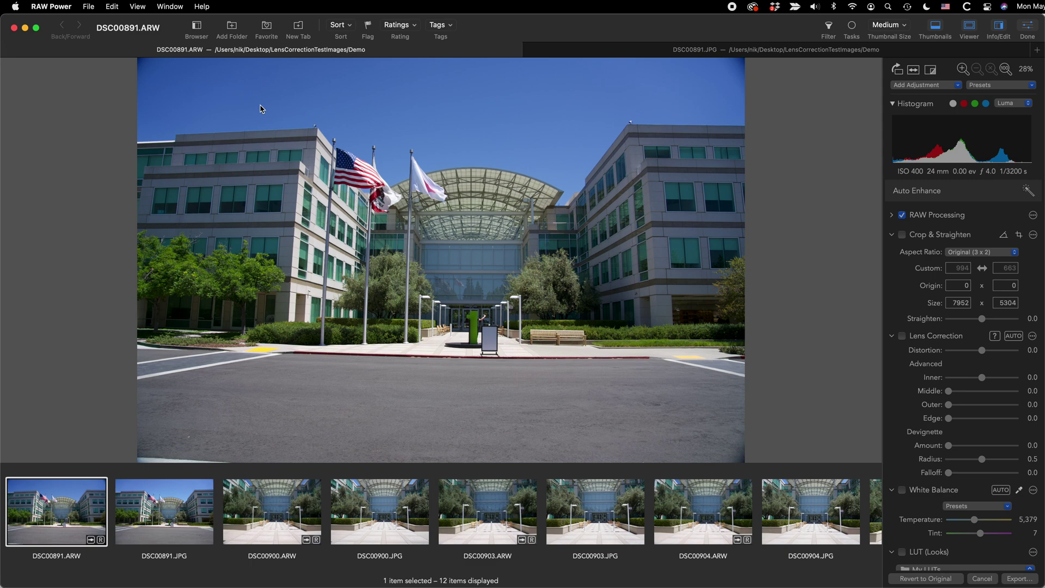
Enable Lens Correction, test Distortion from 0.32 to -0.65, and settle at -0.1.
click(983, 351)
drag(984, 353, 994, 352)
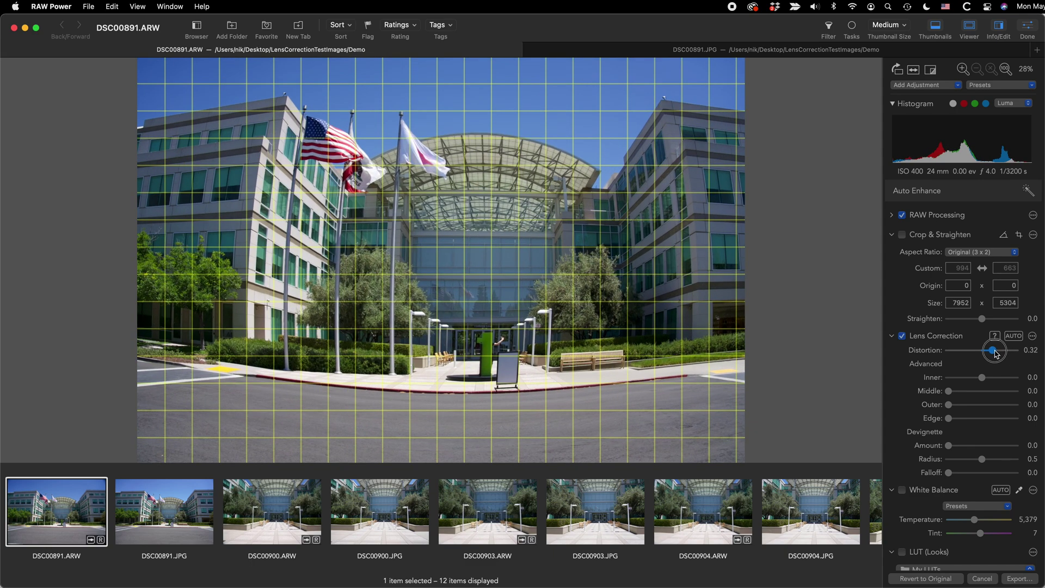
double_click(995, 353)
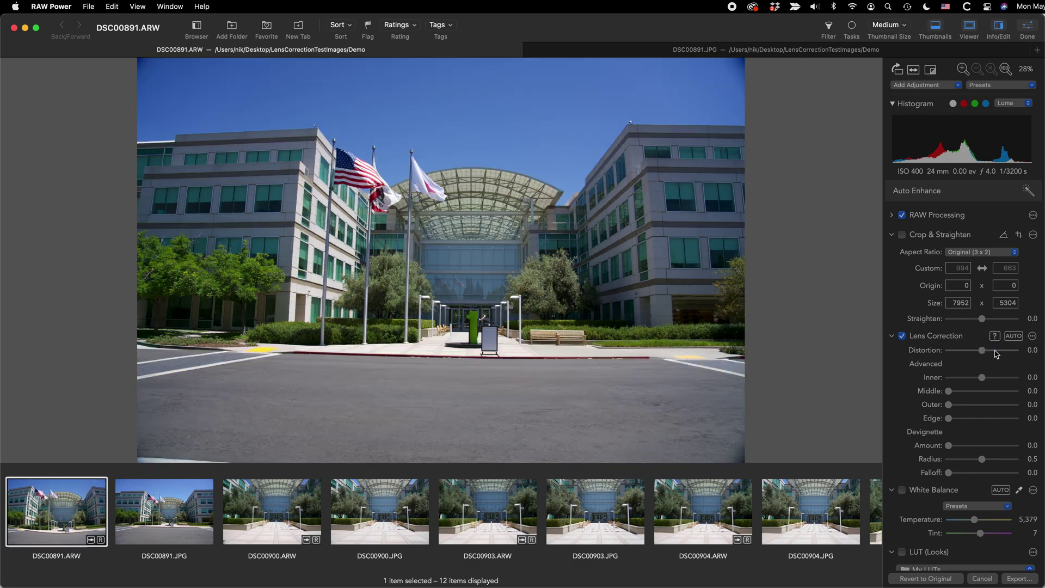
drag(982, 351, 979, 351)
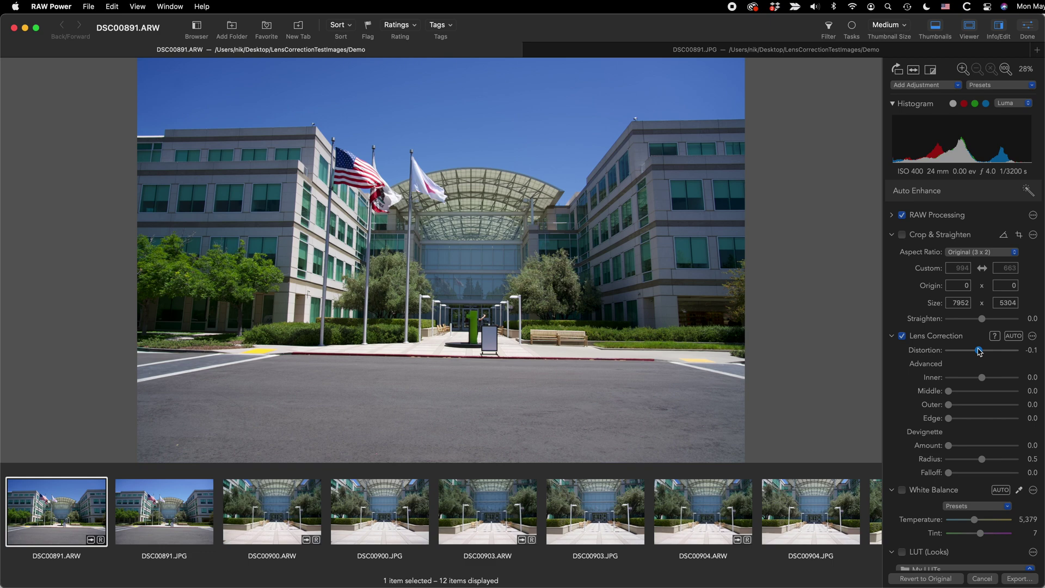
mouse_move(979, 351)
mouse_down()
mouse_move(961, 347)
mouse_move(970, 351)
mouse_up()
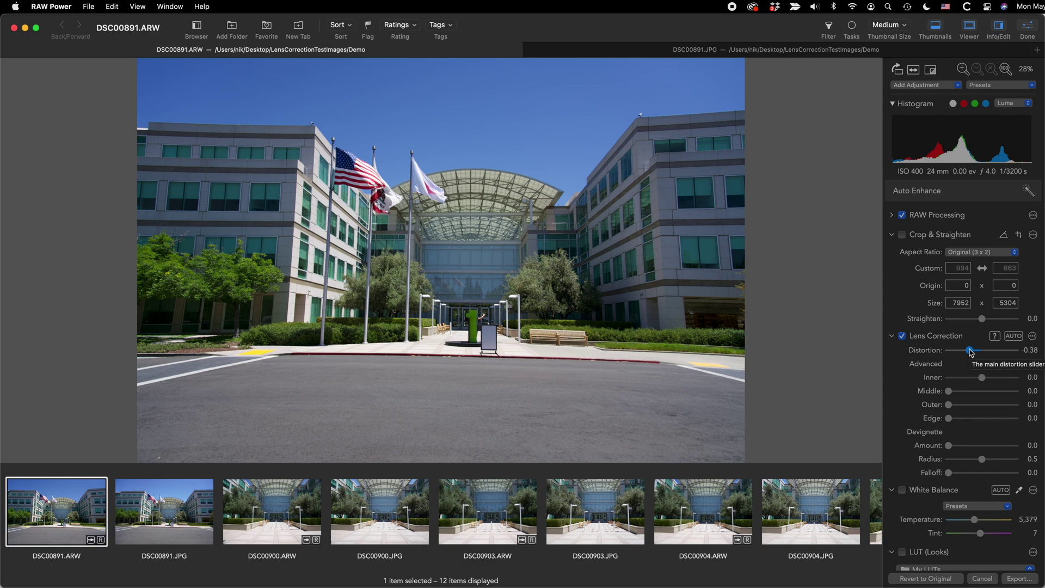
drag(970, 352, 979, 353)
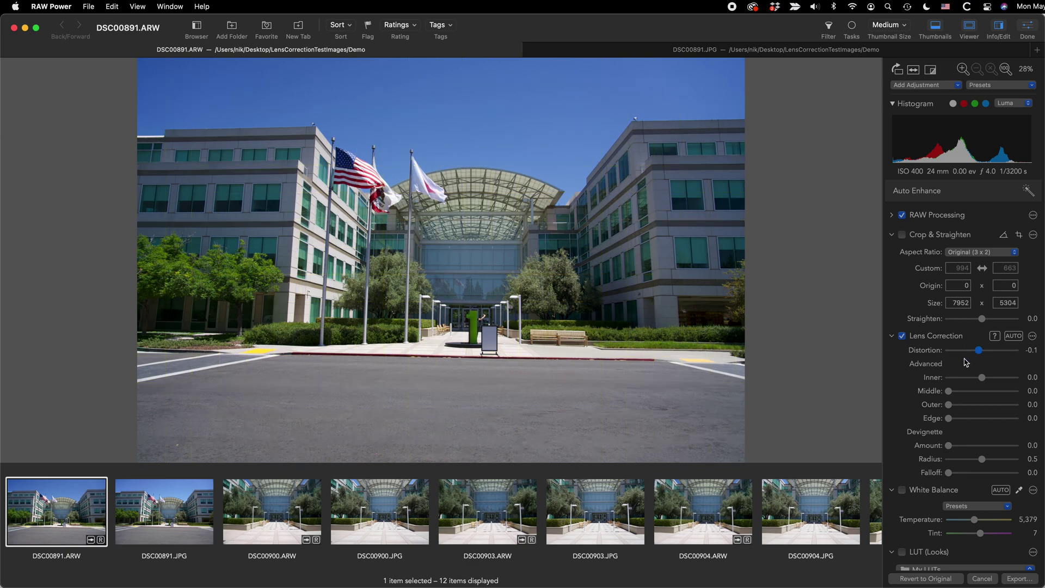
key(ctrl+Tab)
key(ctrl+Tab)
key(ctrl+Tab)
key(ctrl+Tab)
key(ctrl+Tab)
key(ctrl+Tab)
key(ctrl+Tab)
key(ctrl+Tab)
Select DSC00900.ARW and auto lens-correct it to Distortion -0.1.
click(266, 524)
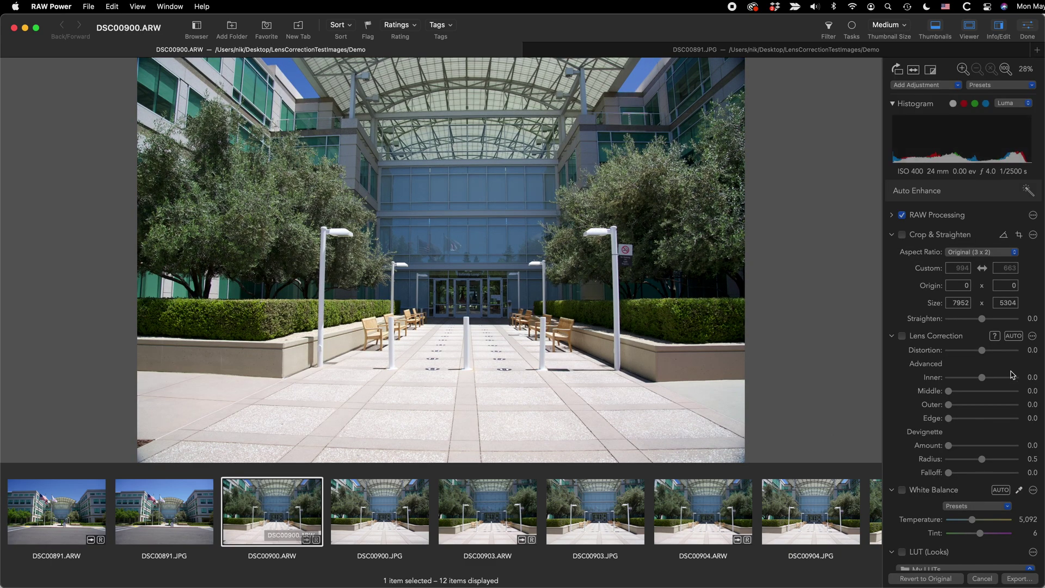
click(1013, 338)
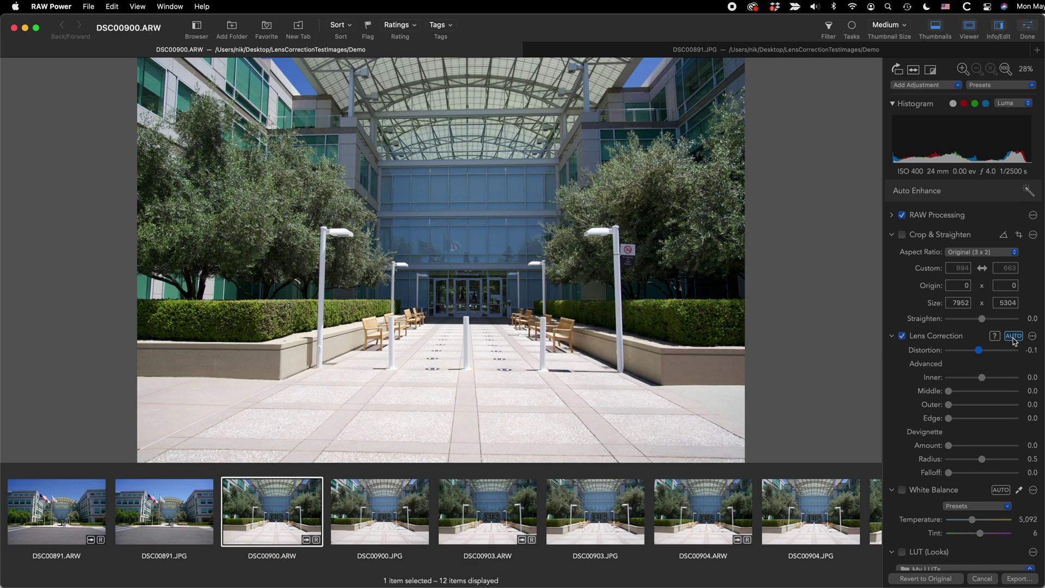
In Editing preferences, raise Percentage Of Focal Length to 40%, then return it to 10%.
click(1013, 336)
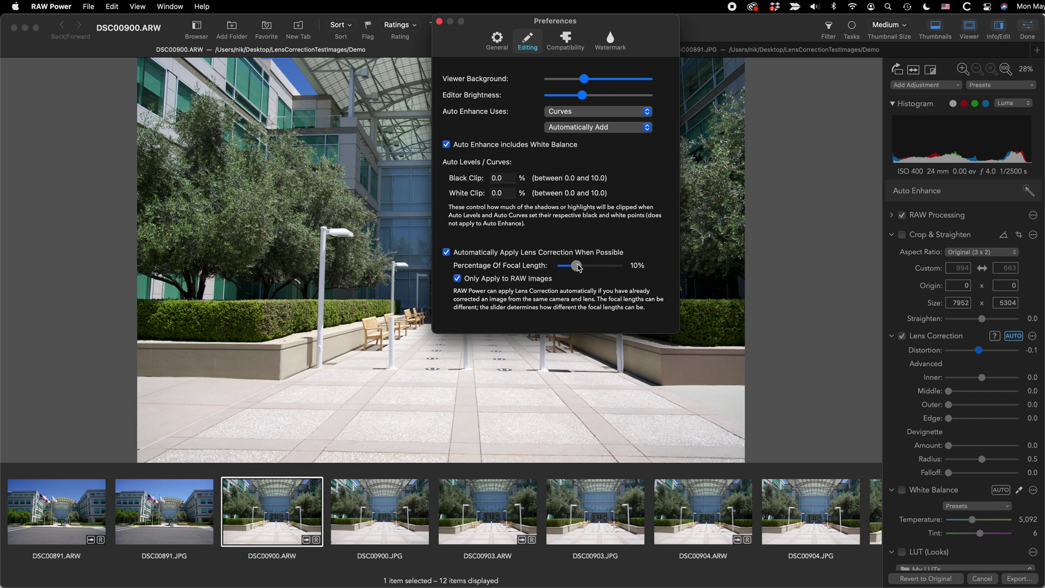
drag(575, 266, 616, 265)
drag(617, 268, 577, 266)
Auto lens-correct DSC00904.ARW, then try DSC00903.ARW and dismiss the failure alert.
click(698, 523)
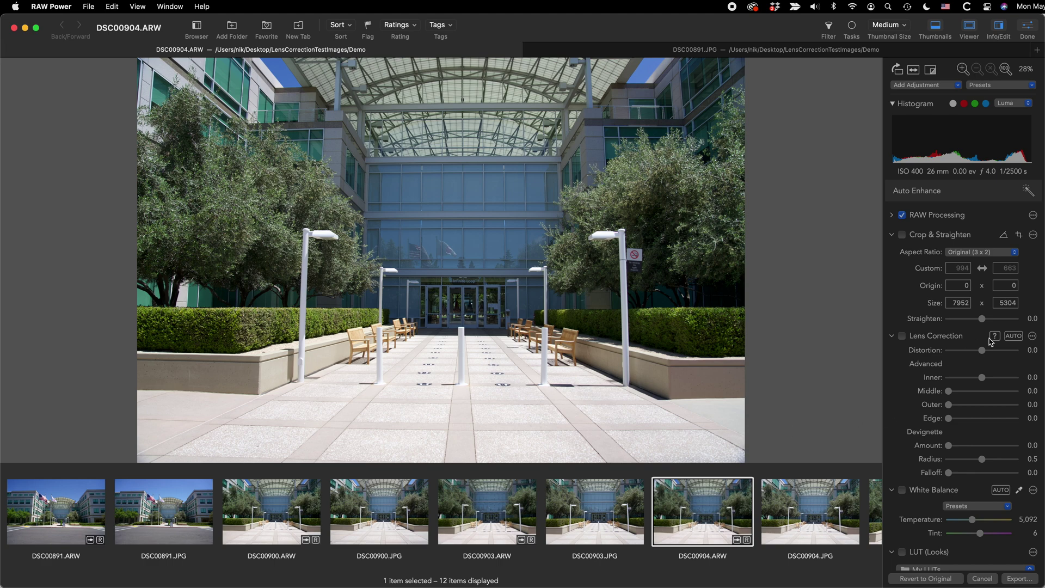
click(1014, 336)
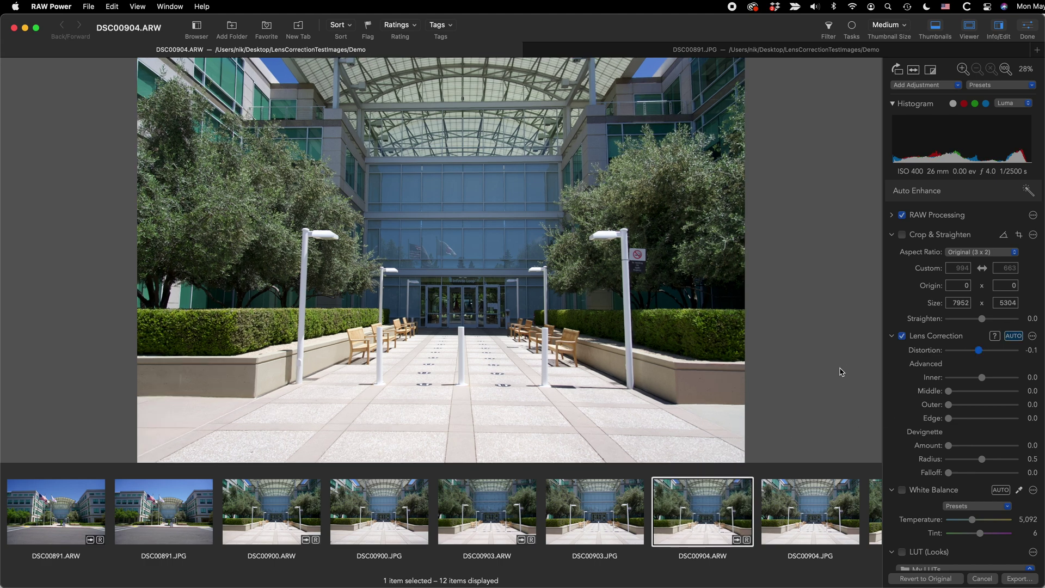
click(480, 521)
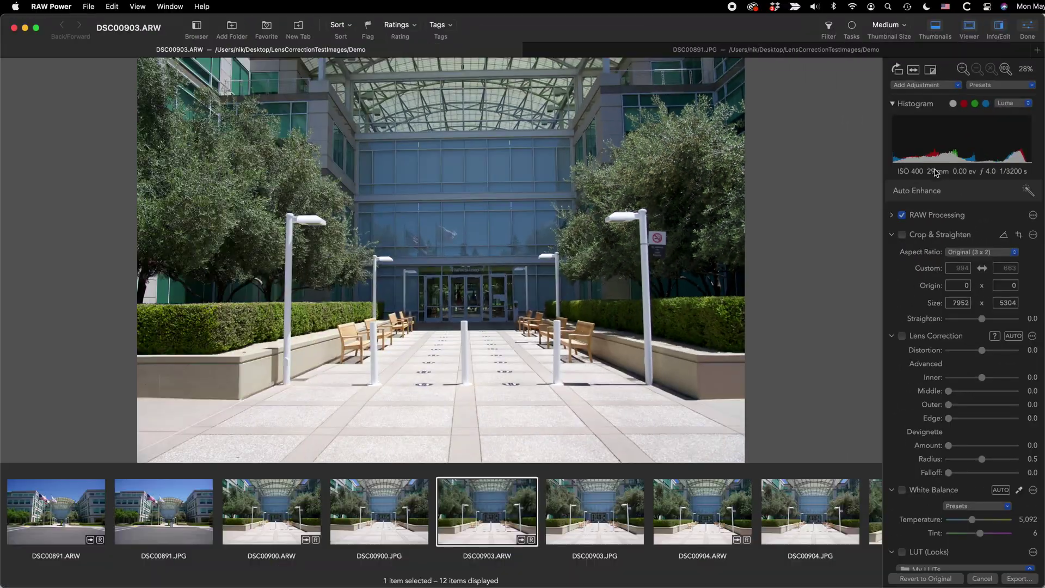
click(1013, 336)
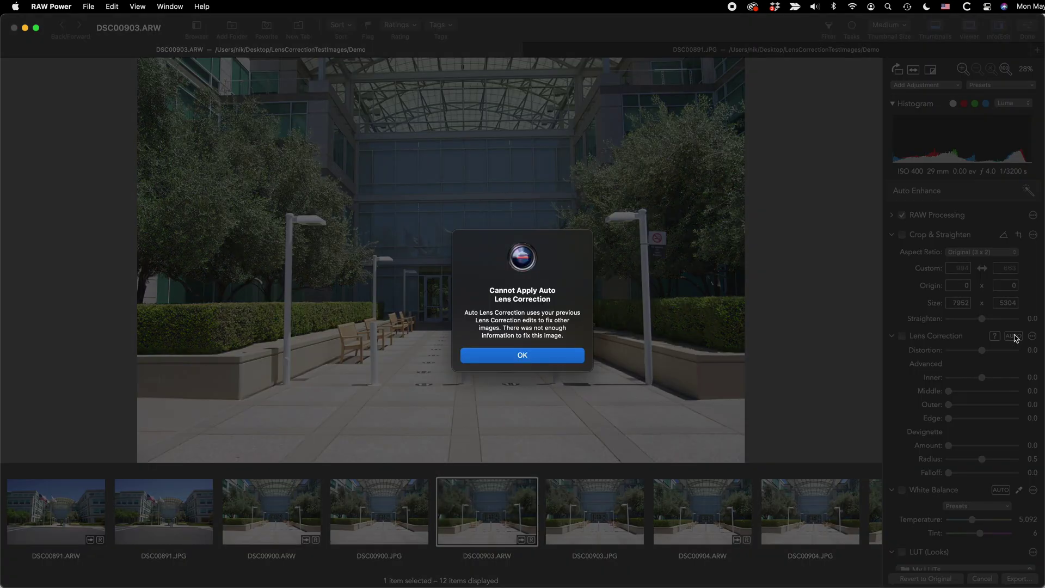
click(546, 358)
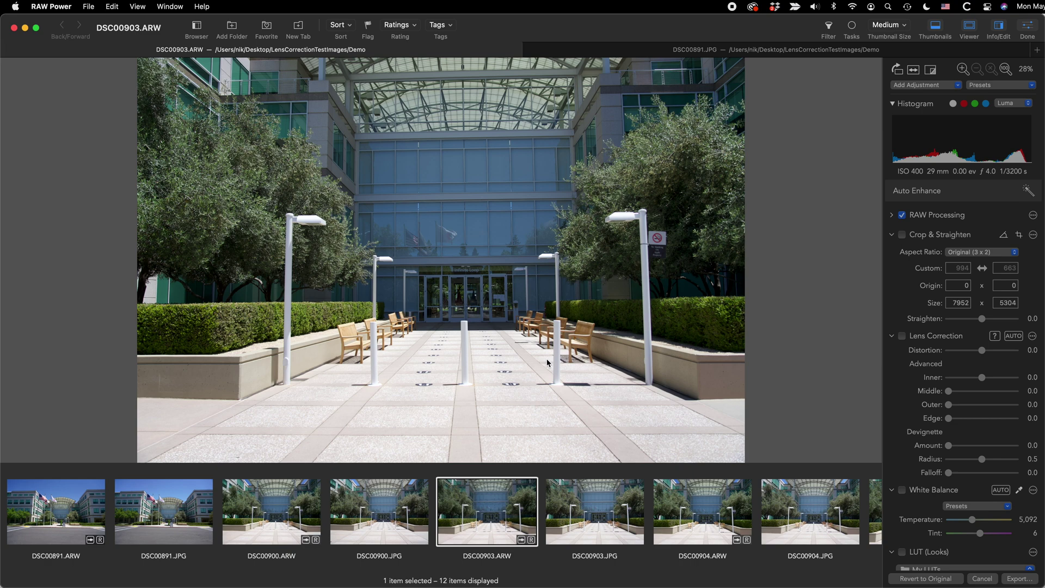
scroll(490, 512, right, 5)
click(727, 511)
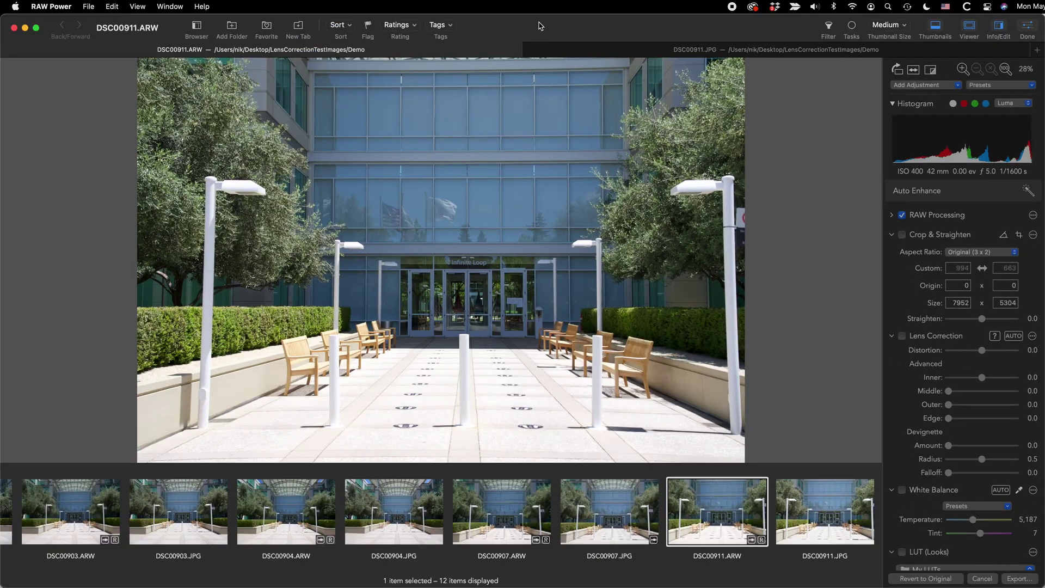
key(ctrl+Tab)
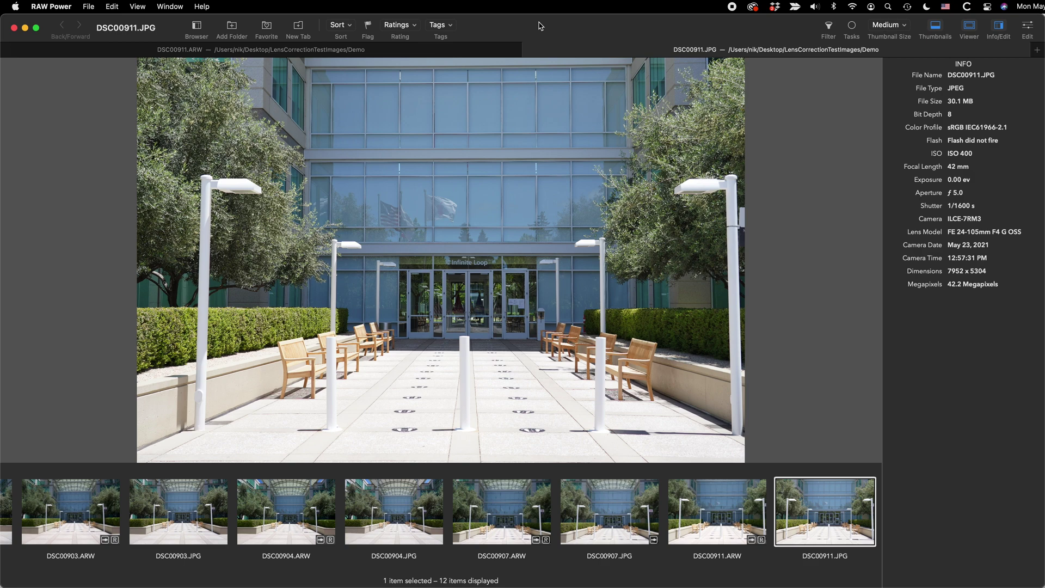
key(ctrl+Tab)
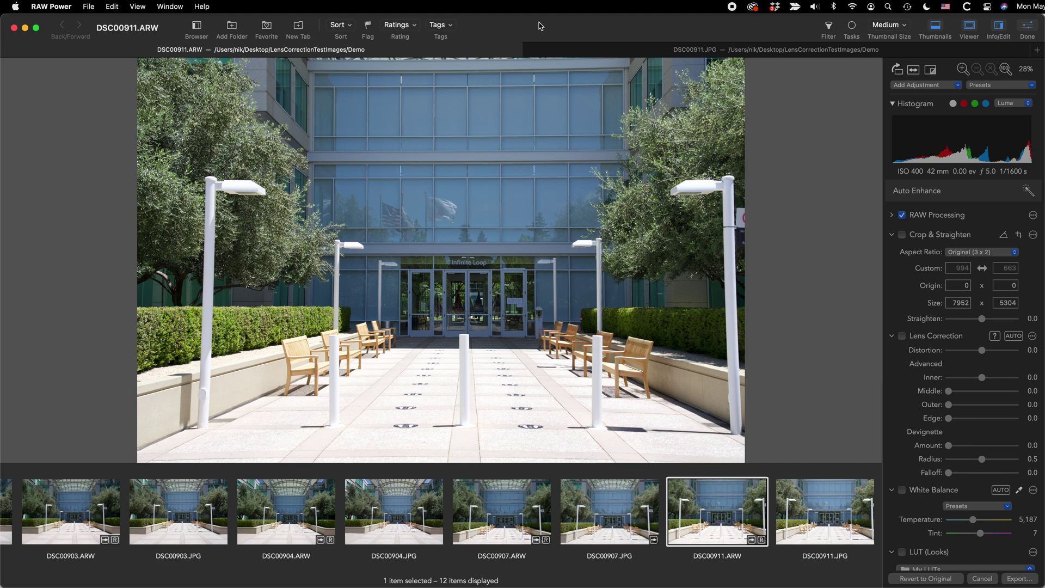
key(Right)
key(Left)
key(Right)
key(Left)
key(Right)
key(Left)
Set DSC00911.ARW's Distortion to 0.03 and compare it against the in-camera JPG.
scroll(957, 376, down, 1)
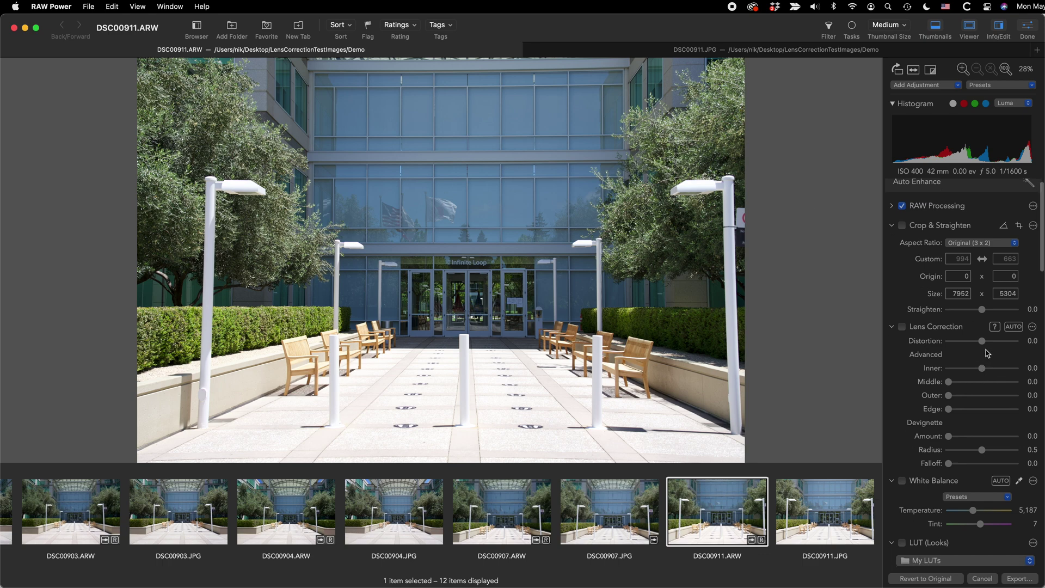
drag(982, 342, 987, 345)
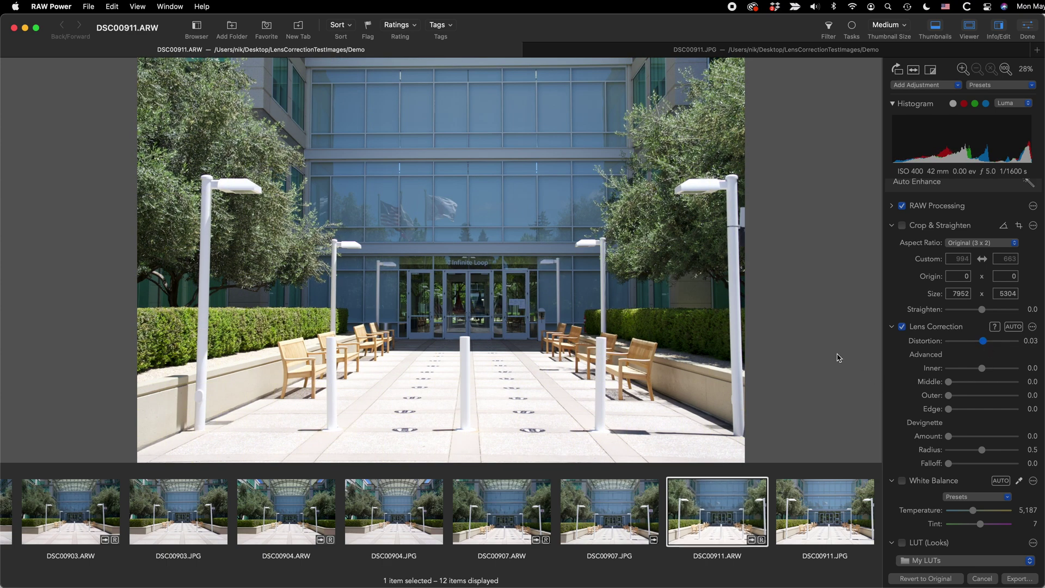
key(ctrl+Tab)
key(ctrl+Tab)
key(ctrl+Tab)
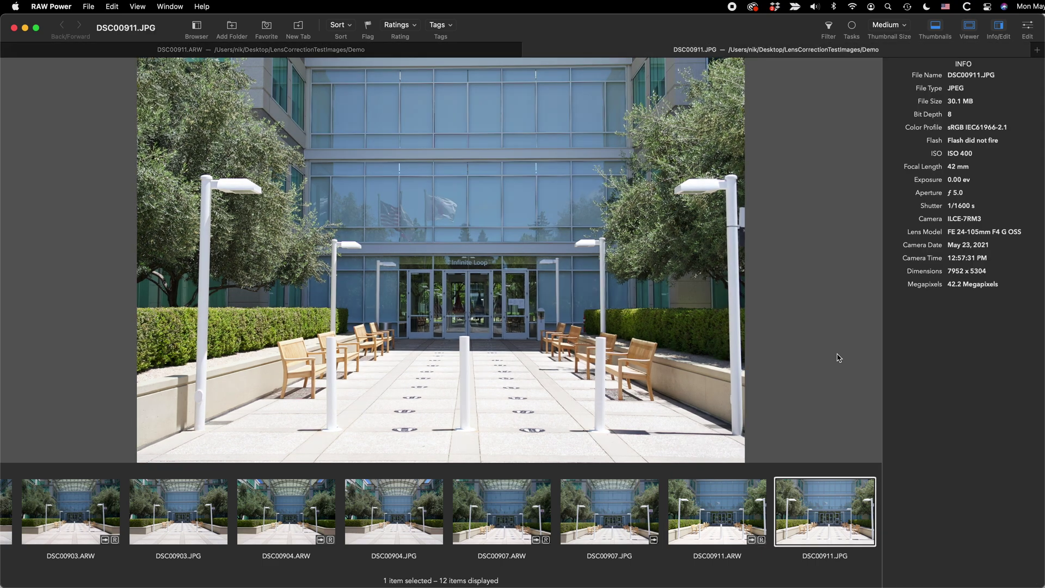
key(ctrl+Tab)
key(ctrl+Tab)
key(ctrl+Tab)
key(ctrl+Tab)
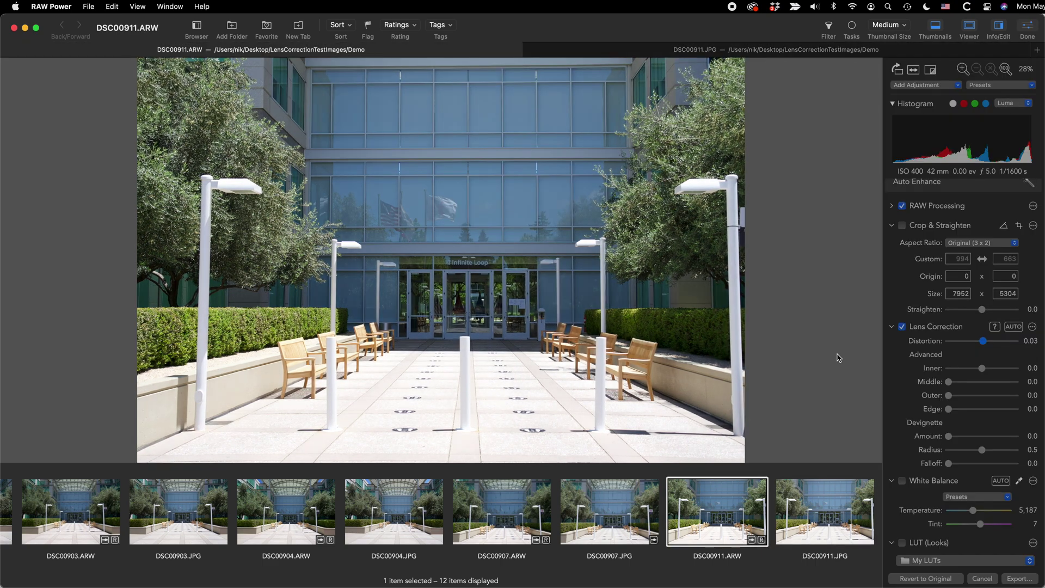
key(ctrl+Tab)
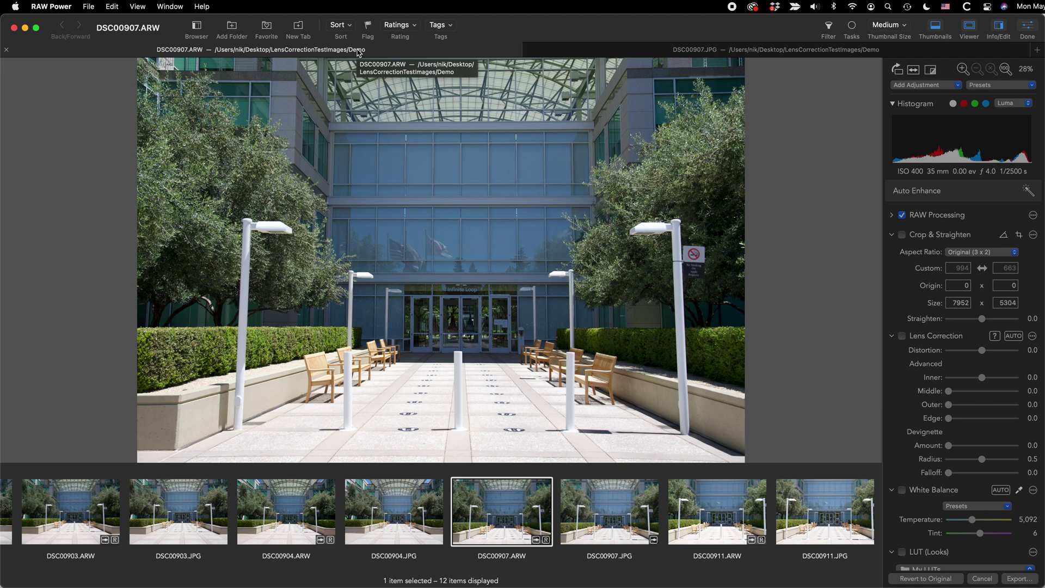
Compare DSC00907 with its JPG, then auto lens-correct the RAW to Distortion -0.03.
key(ctrl+Tab)
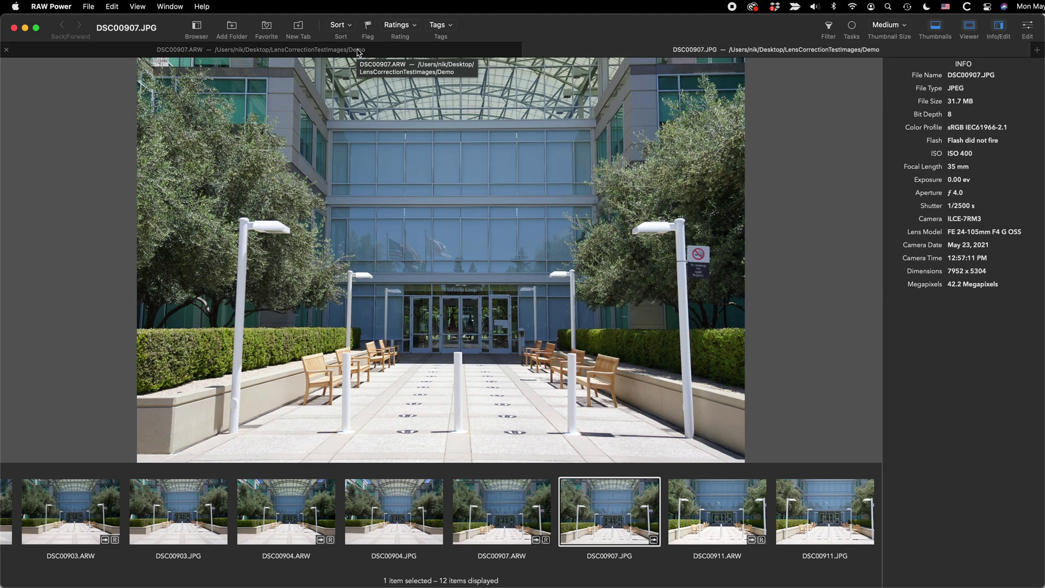
key(ctrl+Tab)
key(ctrl+Tab)
key(ctrl+Tab)
key(ctrl+Tab)
key(ctrl+Tab)
key(ctrl+Tab)
key(ctrl+Tab)
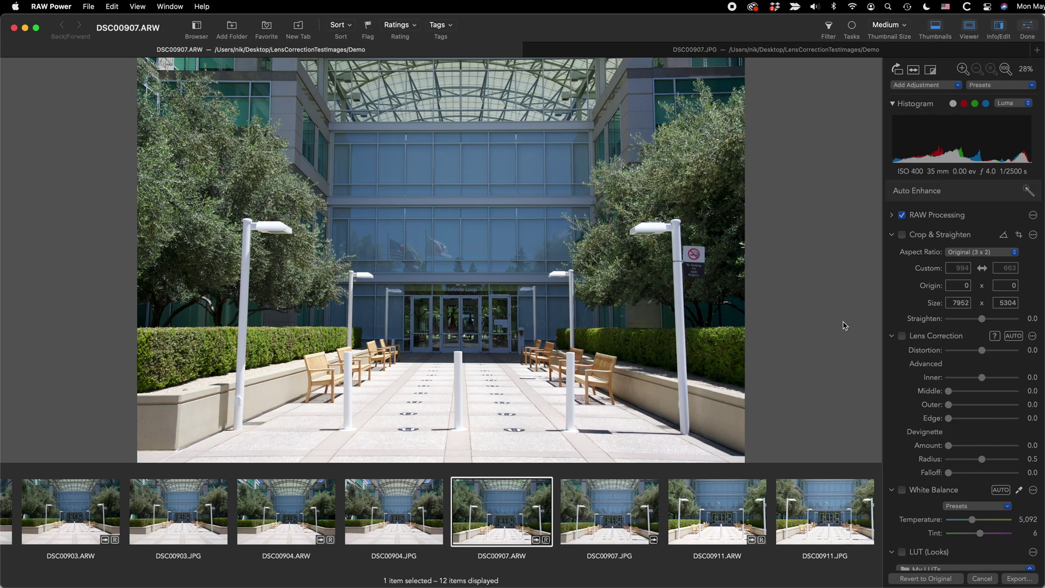
click(1014, 336)
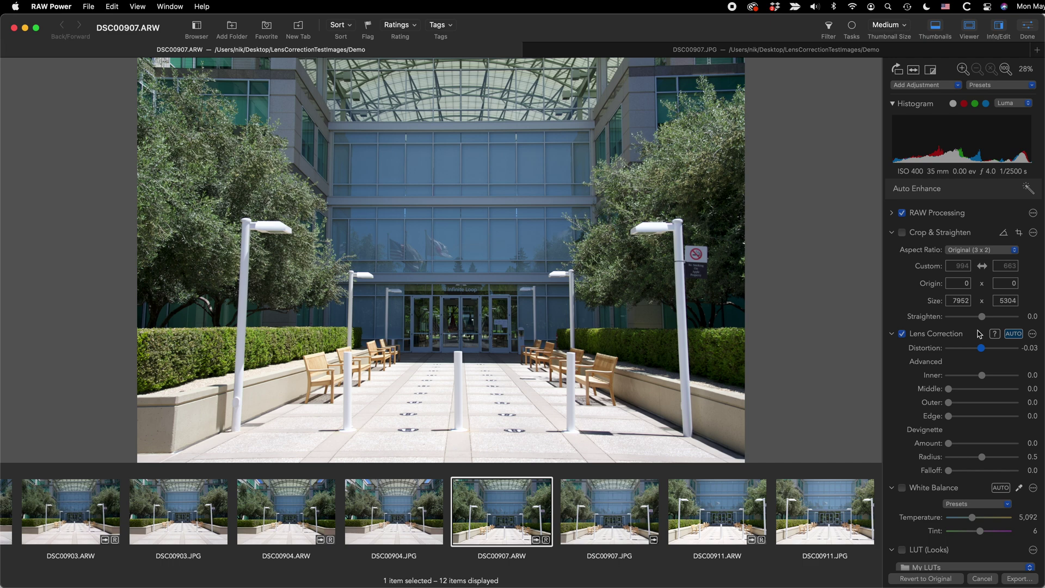
key(Right)
key(Left)
key(Right)
key(Left)
key(Right)
key(Left)
key(Right)
key(Left)
key(Right)
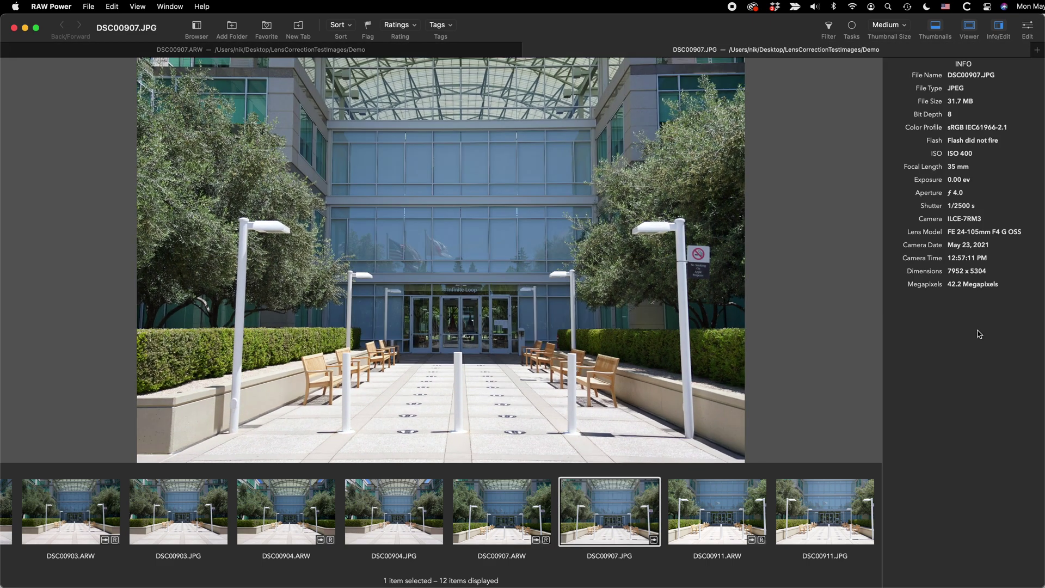
key(Left)
key(Right)
key(Left)
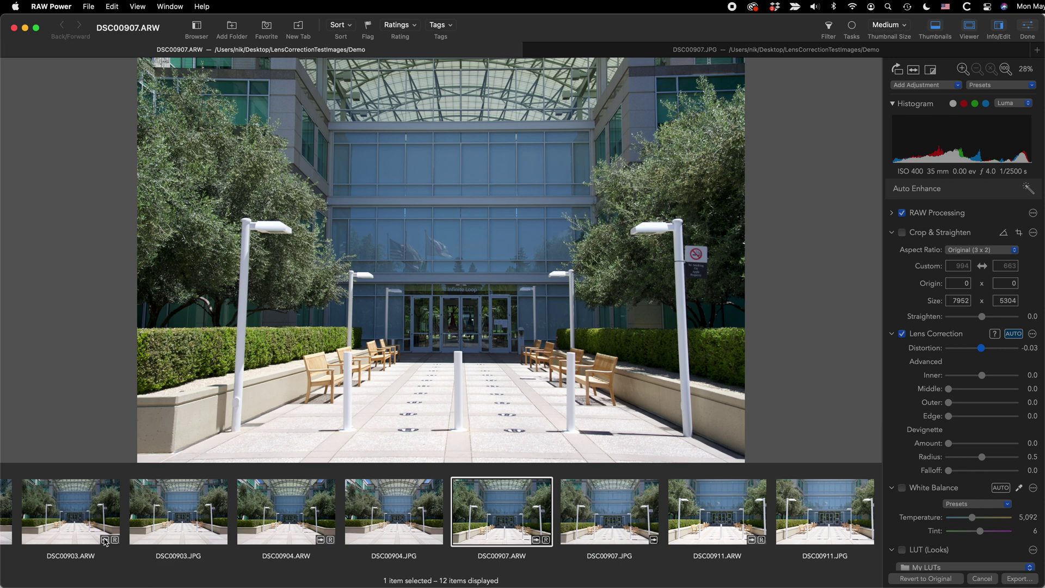
On DSC00891.ARW, try full Devignette Amount and higher Falloff, then undo both.
scroll(91, 521, left, 5)
click(92, 520)
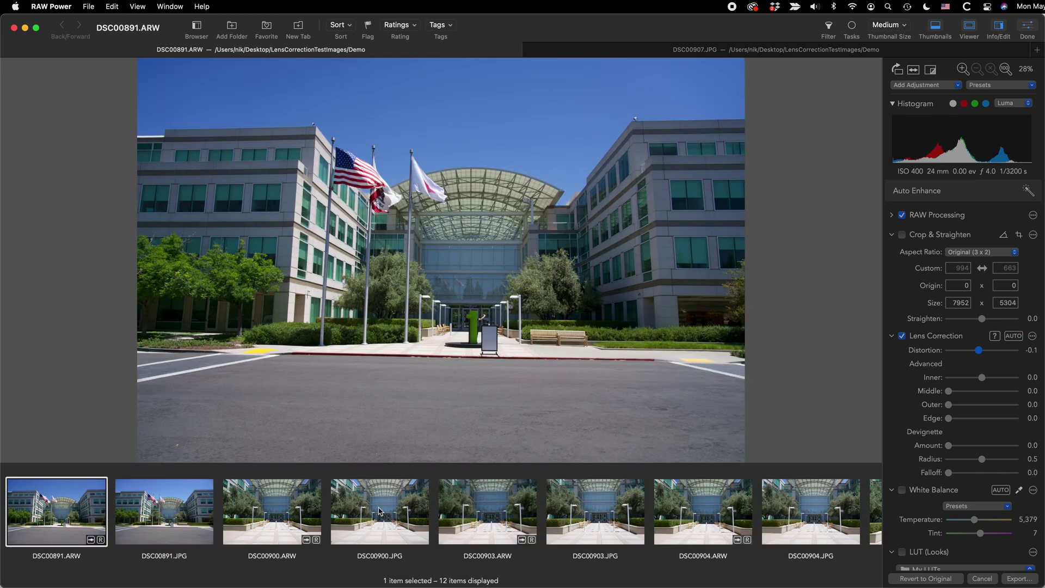
drag(948, 446, 998, 460)
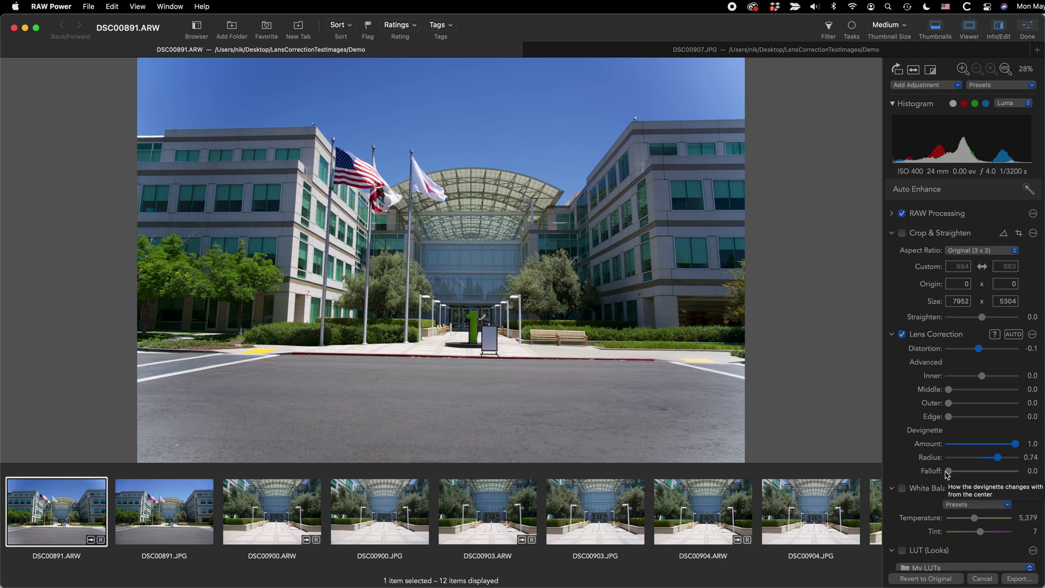
mouse_move(948, 471)
mouse_down()
mouse_move(1002, 471)
mouse_move(952, 477)
mouse_move(991, 473)
mouse_move(991, 459)
mouse_move(961, 475)
mouse_up()
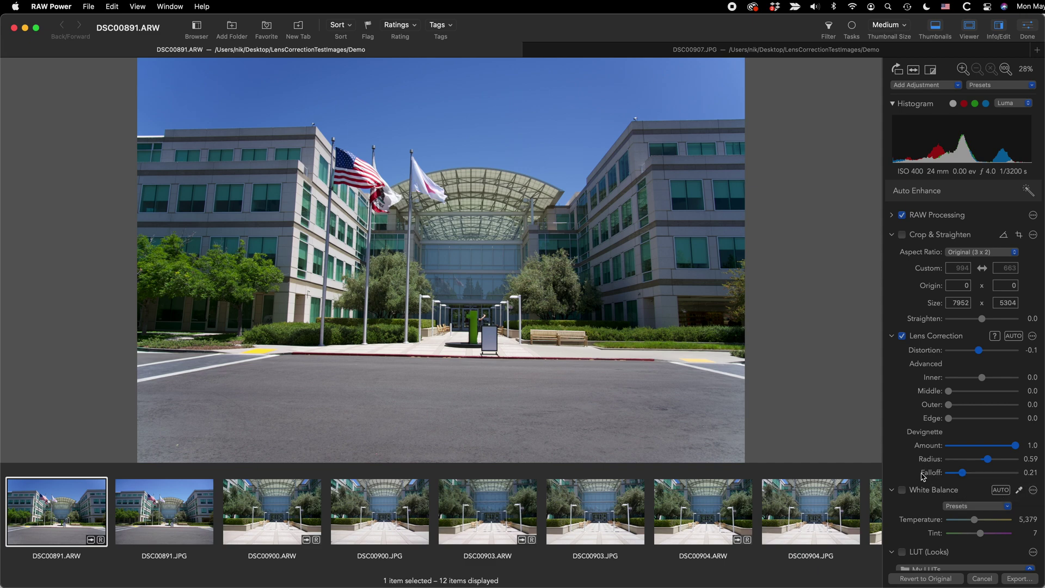
scroll(964, 477, down, 1)
key(super+z)
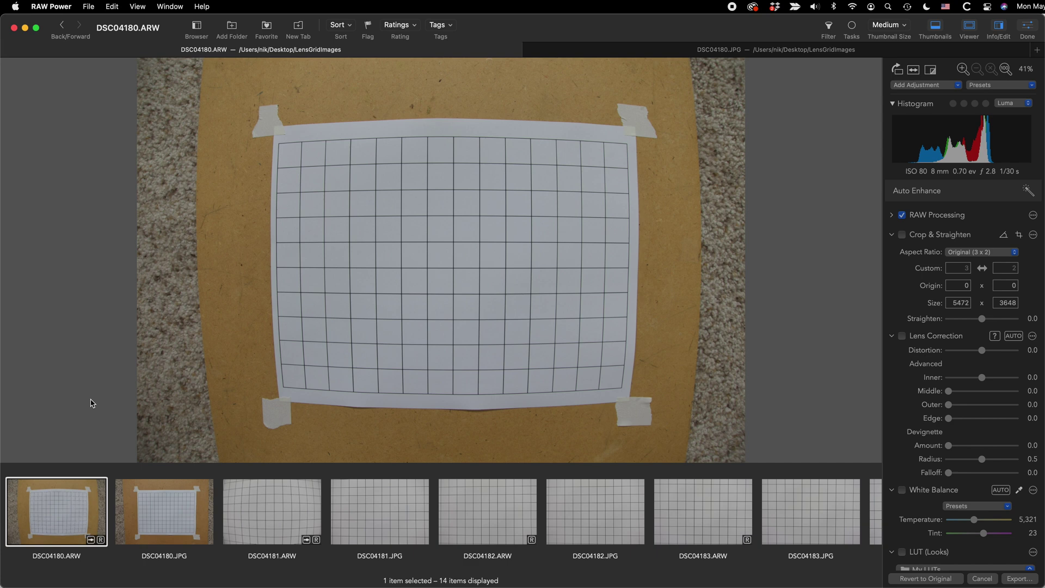
Select grid shot DSC04181.ARW and compare it with DSC04181.JPG.
key(Right)
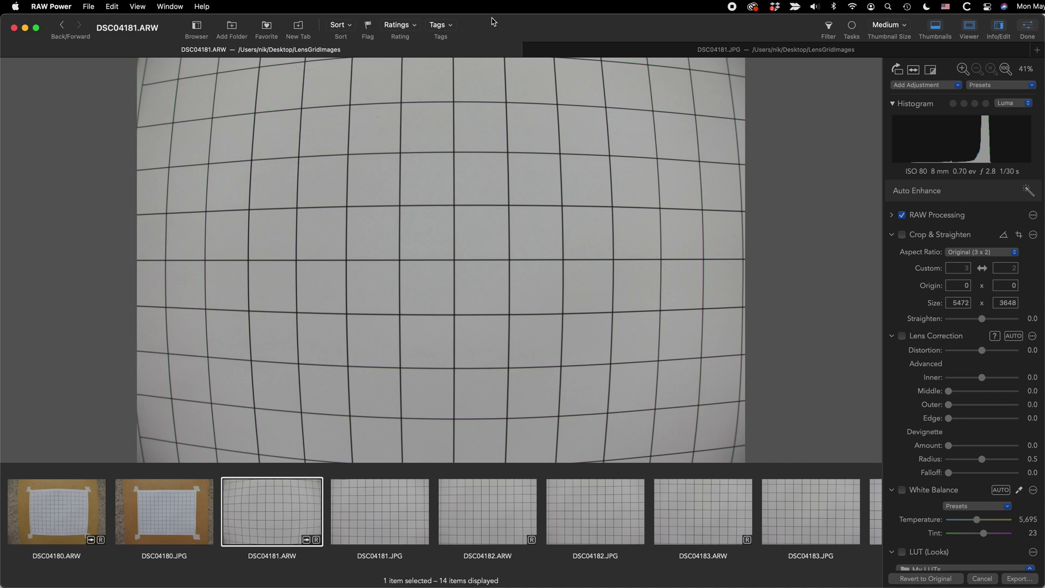
key(Right)
key(Left)
key(Right)
key(Left)
key(Right)
key(Left)
Enable Lens Correction with Distortion -0.48 to straighten the grid, then view the JPG.
click(983, 351)
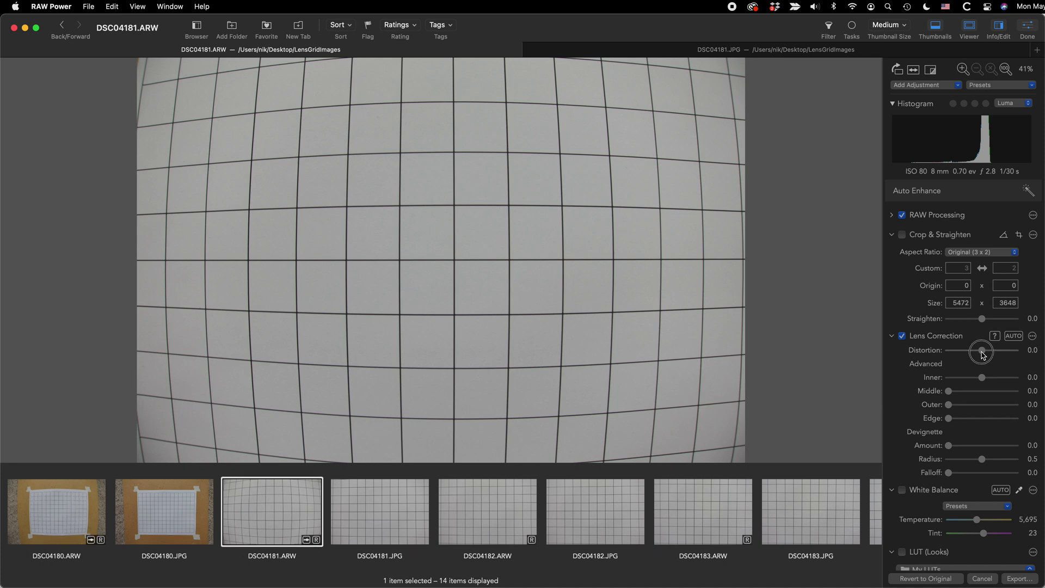
drag(969, 356, 968, 353)
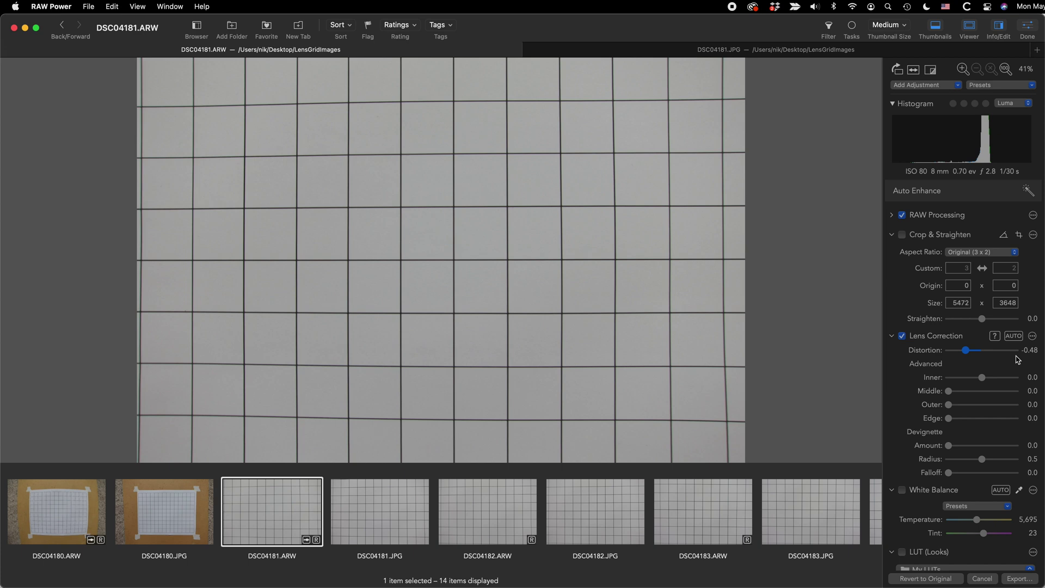
key(ctrl+Tab)
key(ctrl+Tab)
key(ctrl+Tab)
key(ctrl+Tab)
key(ctrl+Tab)
key(ctrl+Tab)
key(ctrl+Tab)
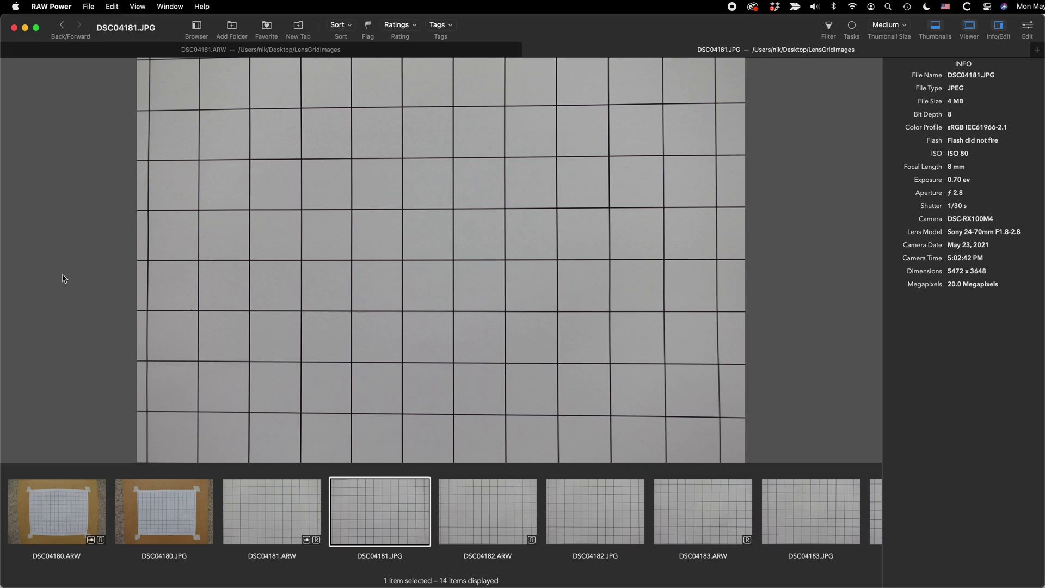
Toggle between the corrected DSC04181.ARW and DSC04181.JPG to compare the straightened grid.
key(ctrl+shift+Tab)
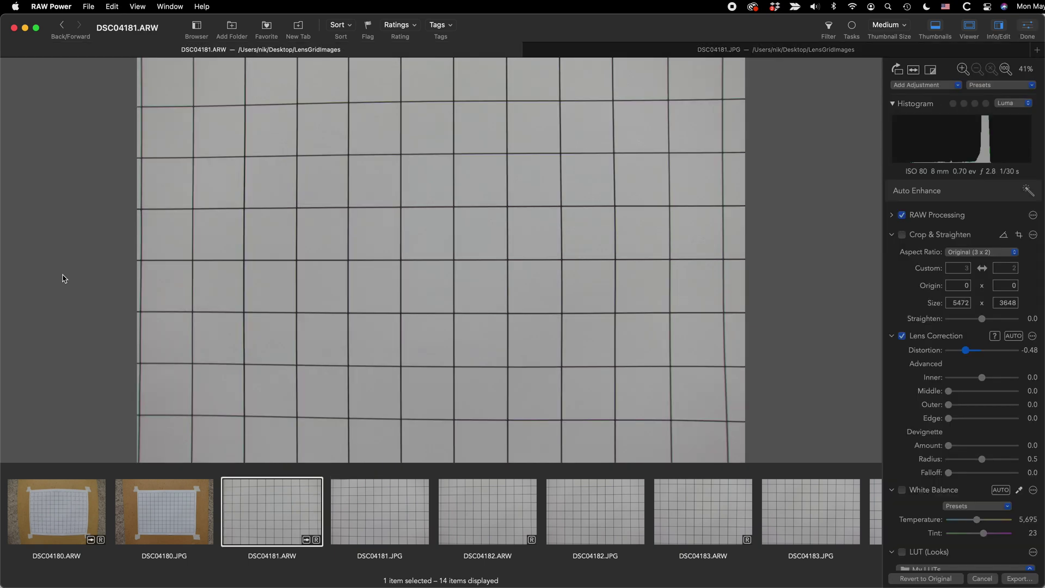
key(ctrl+Tab)
key(ctrl+shift+Tab)
key(ctrl+Tab)
click(982, 377)
mouse_move(982, 377)
mouse_down()
mouse_move(990, 377)
mouse_move(959, 377)
mouse_move(977, 377)
mouse_up()
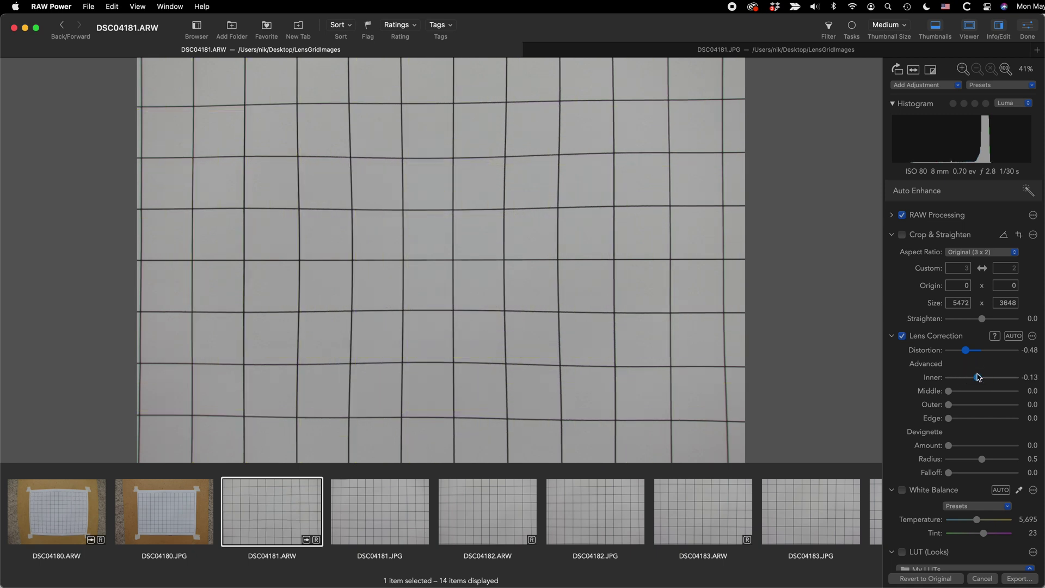
drag(977, 377, 948, 418)
double_click(982, 377)
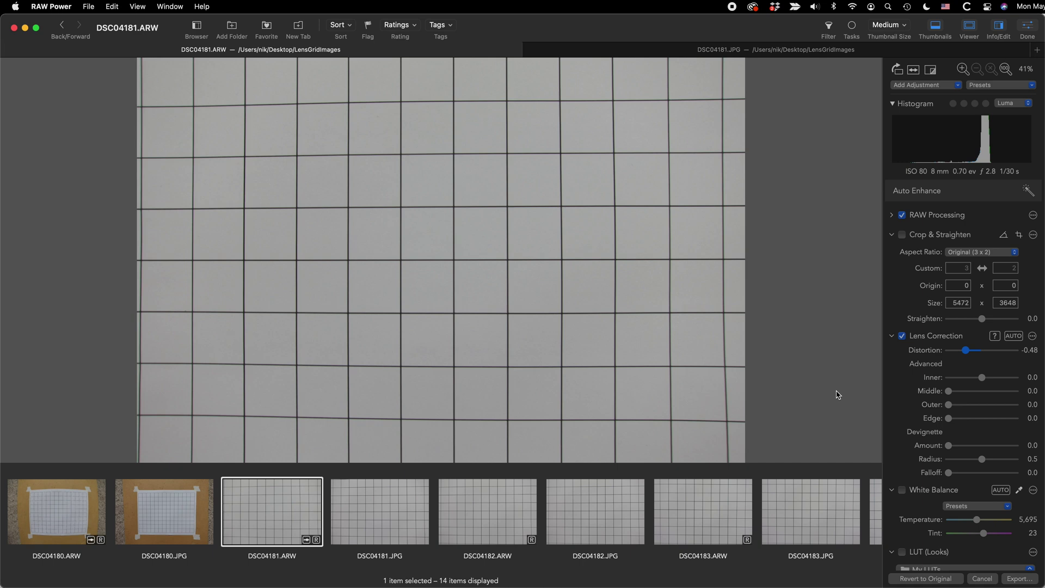